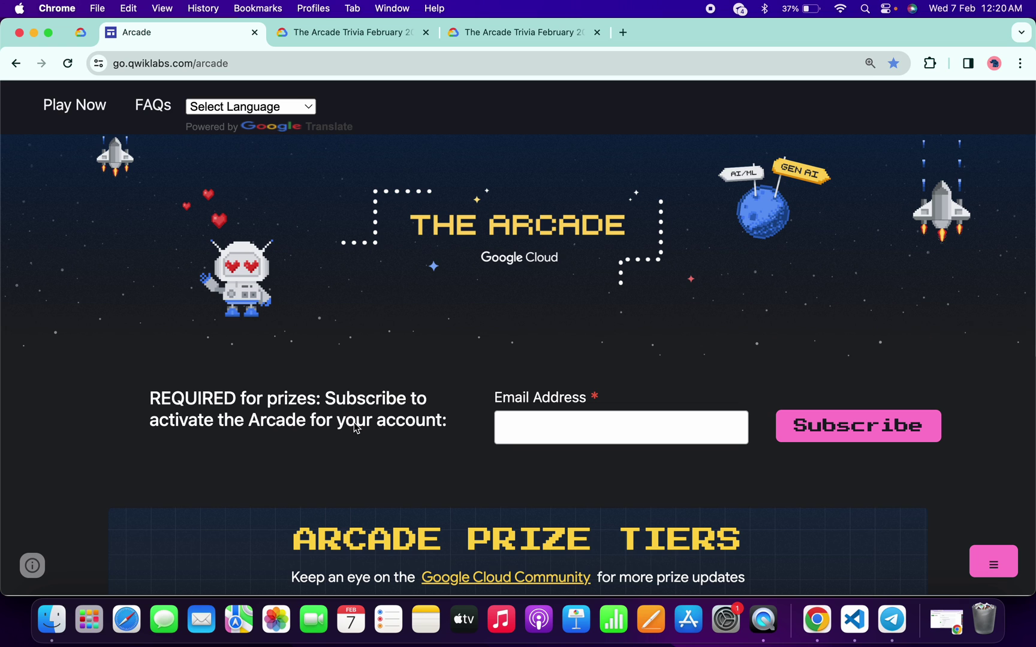
scroll(353, 428, "down", 10)
scroll(353, 428, "down", 10)
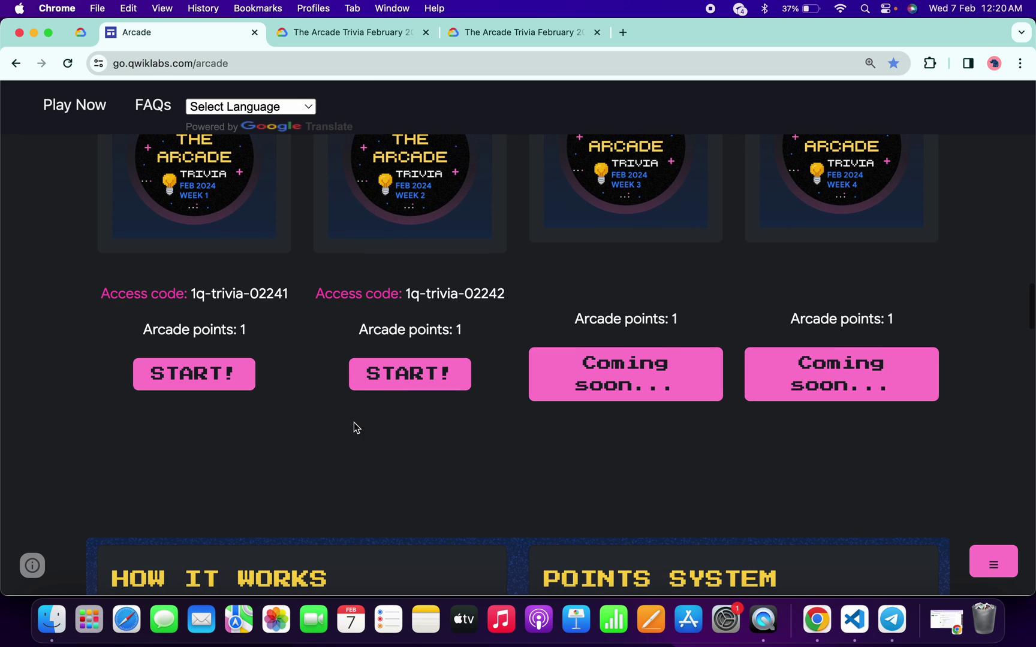
scroll(354, 427, "up", 2)
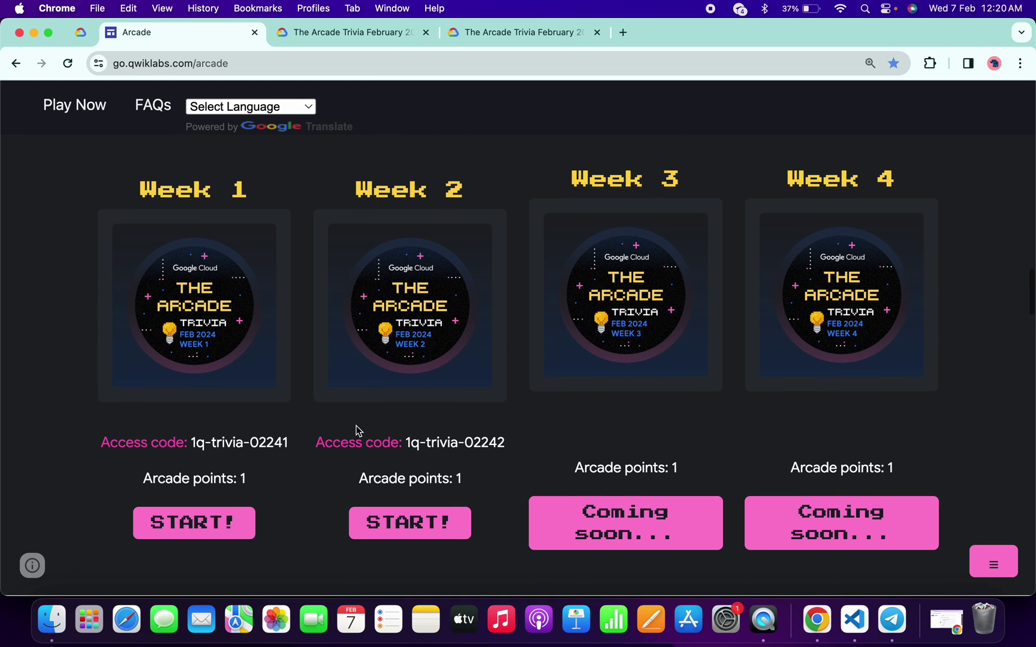
left_click(407, 442)
left_click_drag(408, 442, 504, 438)
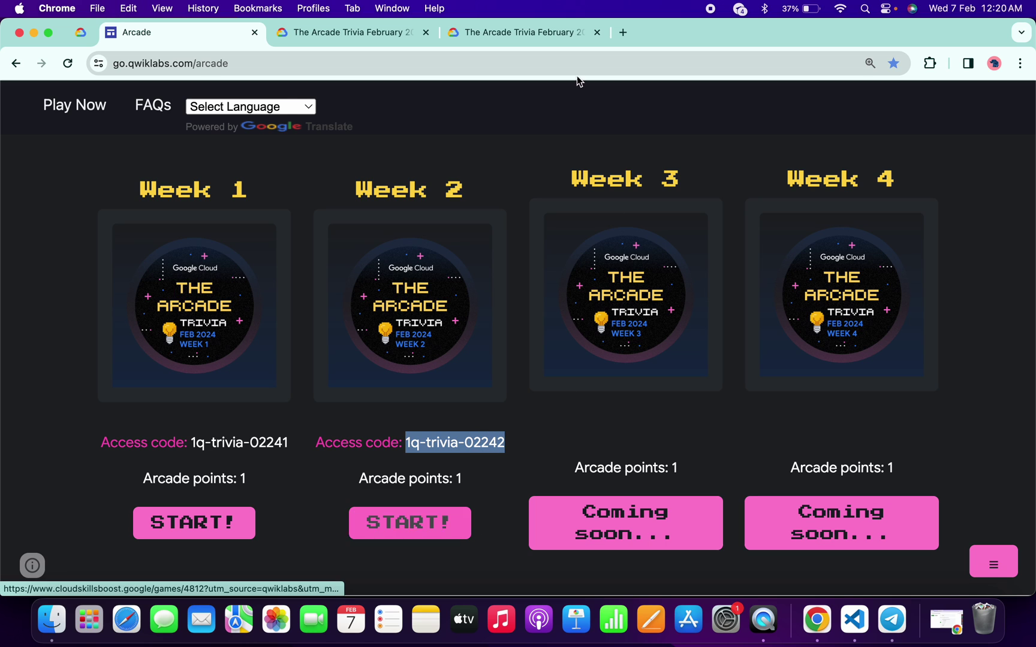
left_click(326, 27)
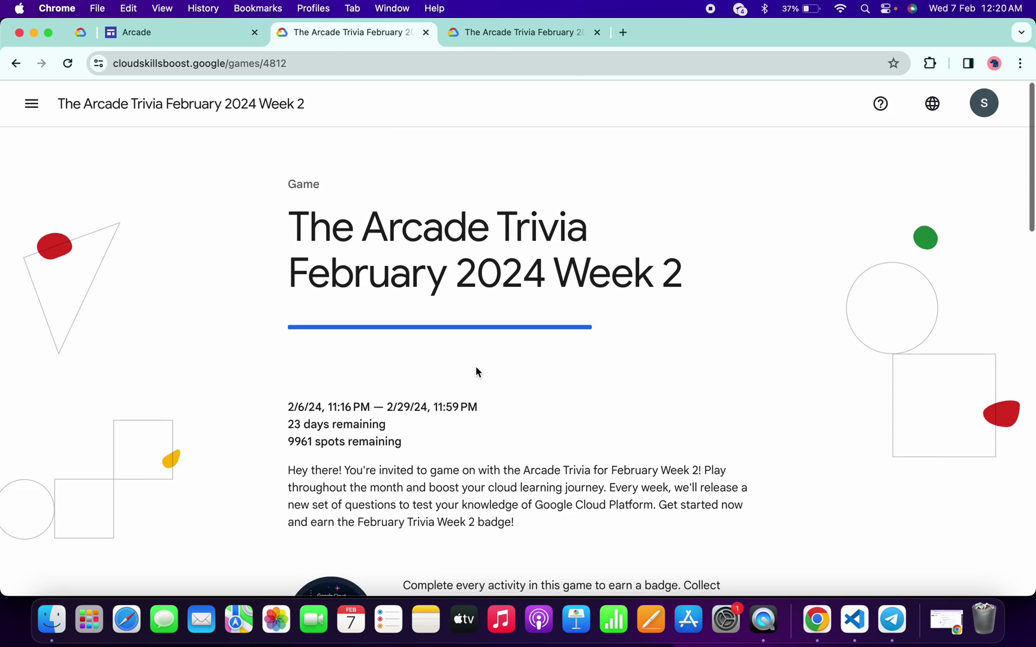
scroll(476, 366, "down", 5)
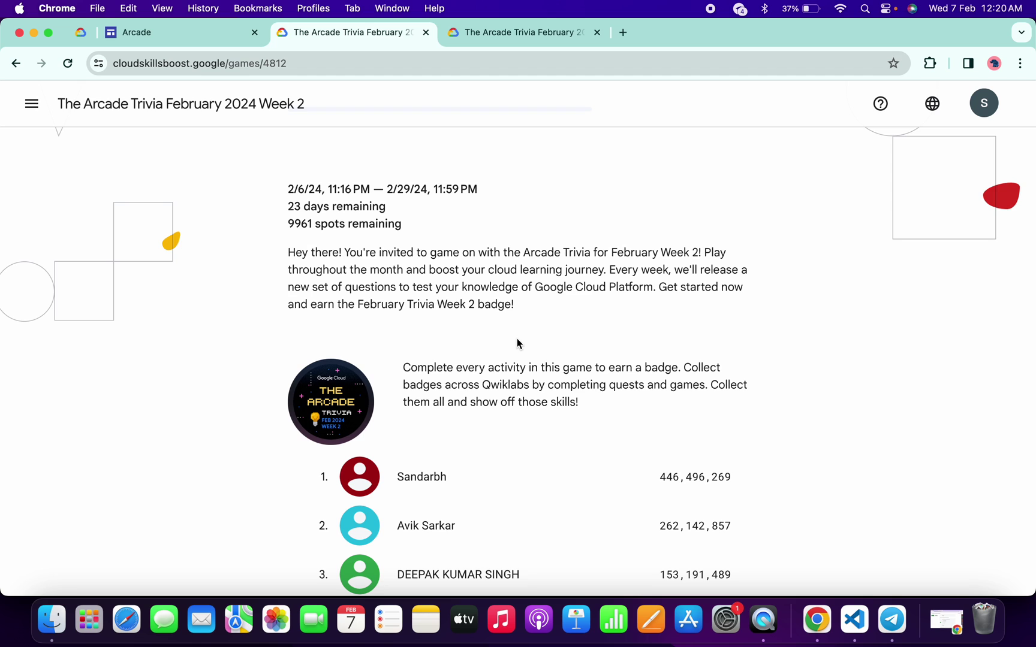
scroll(517, 343, "down", 10)
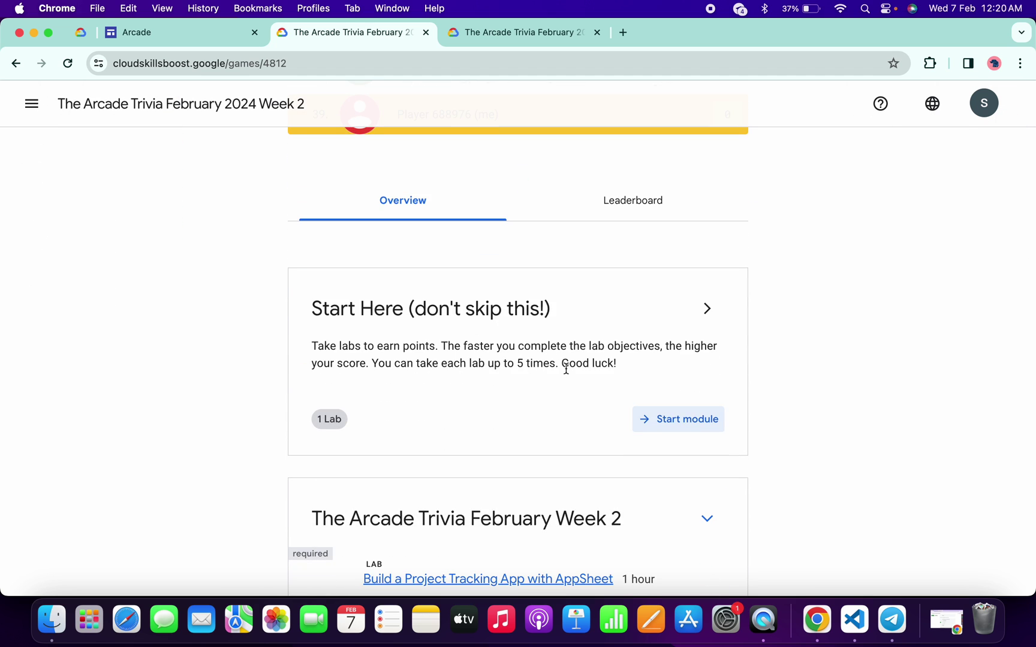
scroll(566, 370, "down", 3)
scroll(566, 370, "down", 2)
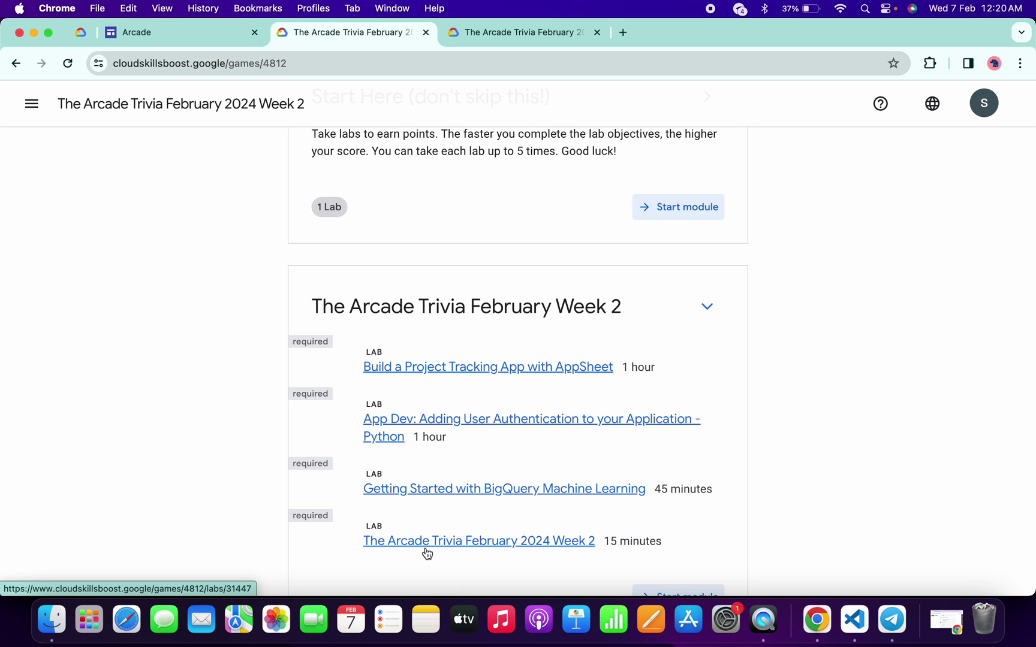
Answer questions 1–3 with Build Mobile and Web applications, Data source, and Authentication
left_click(501, 40)
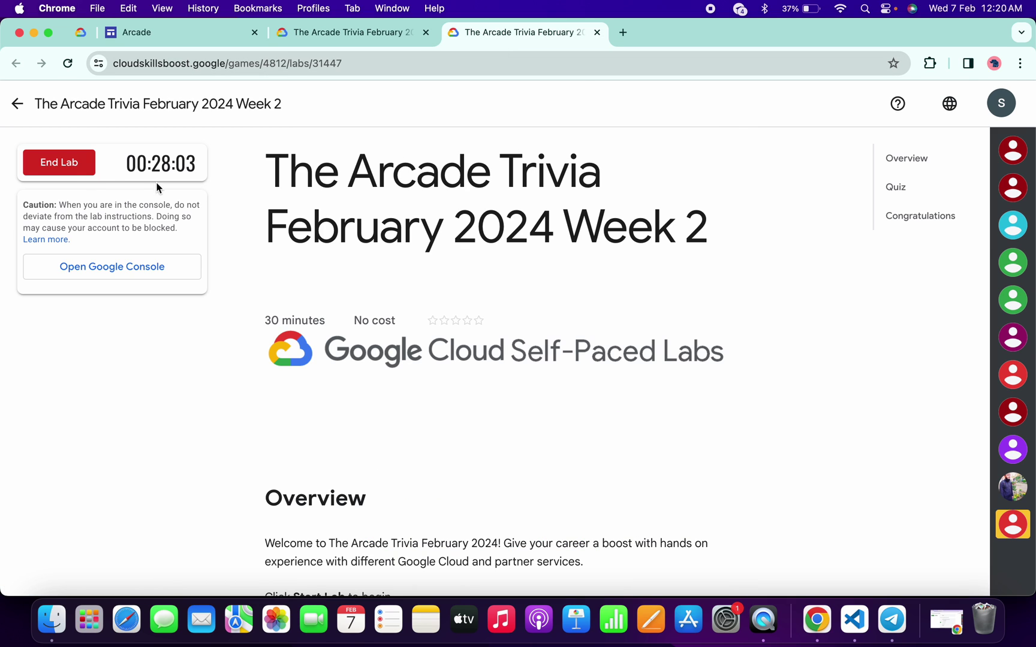
scroll(531, 304, "down", 5)
scroll(530, 305, "down", 5)
scroll(531, 308, "down", 1)
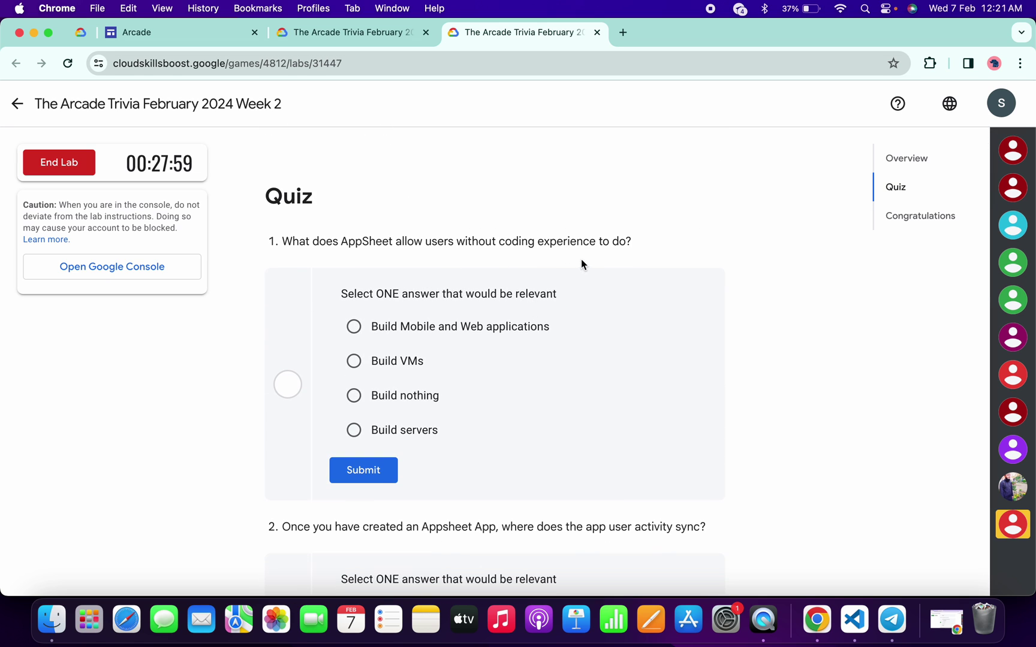
left_click(354, 327)
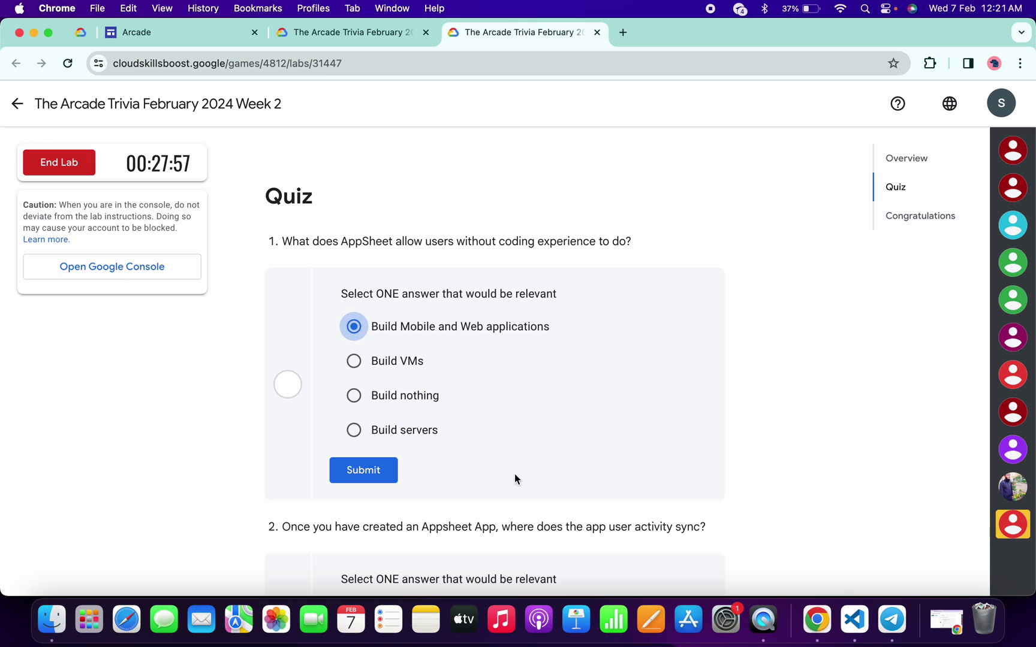
left_click(381, 472)
scroll(382, 469, "down", 5)
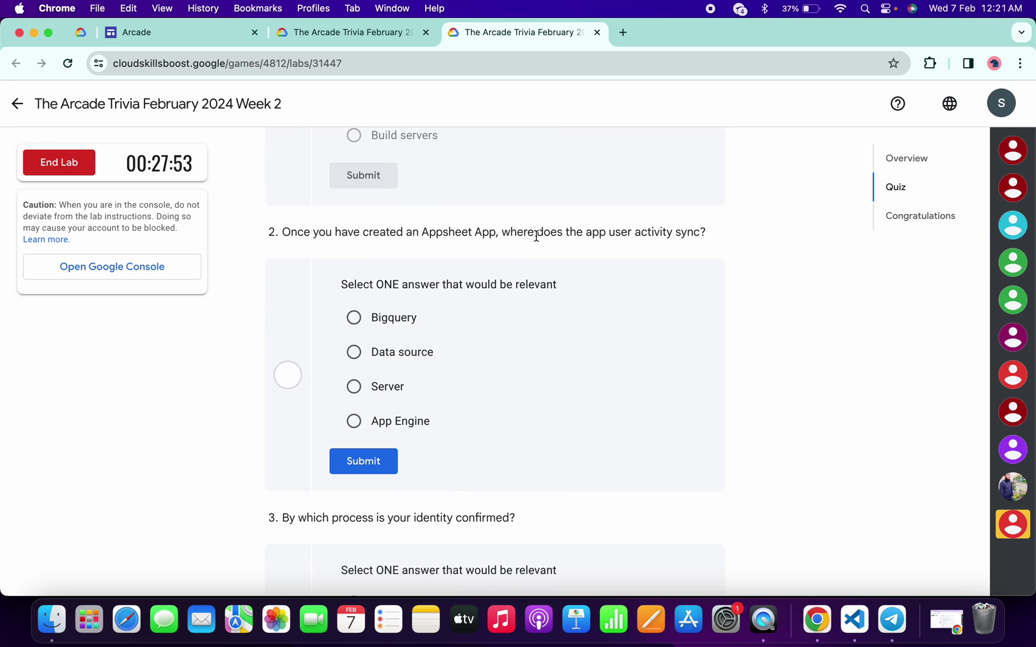
left_click(360, 356)
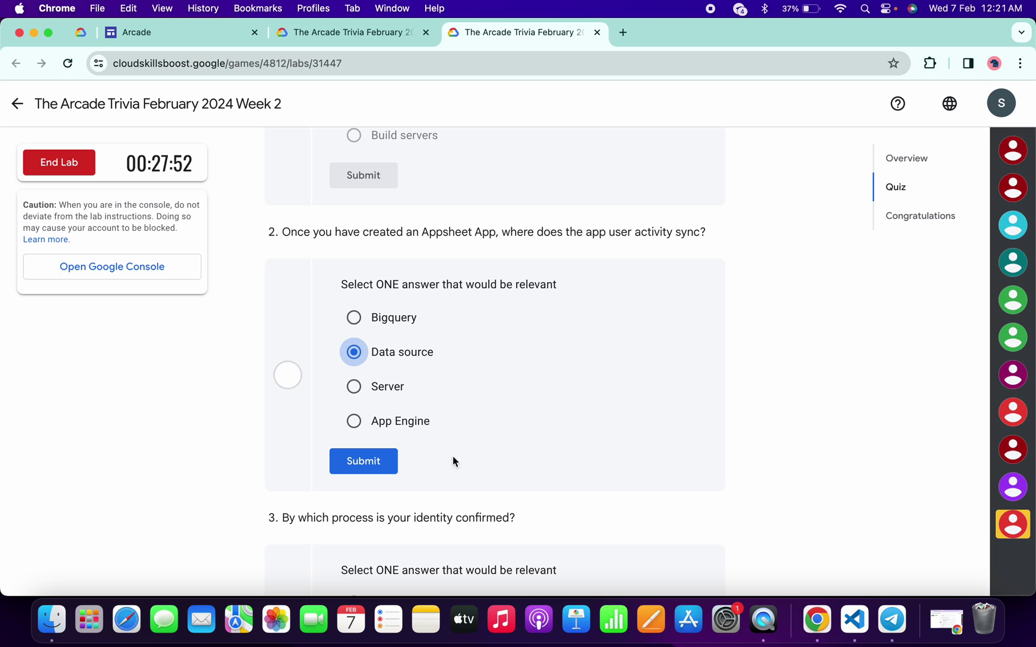
left_click(378, 464)
scroll(378, 463, "down", 3)
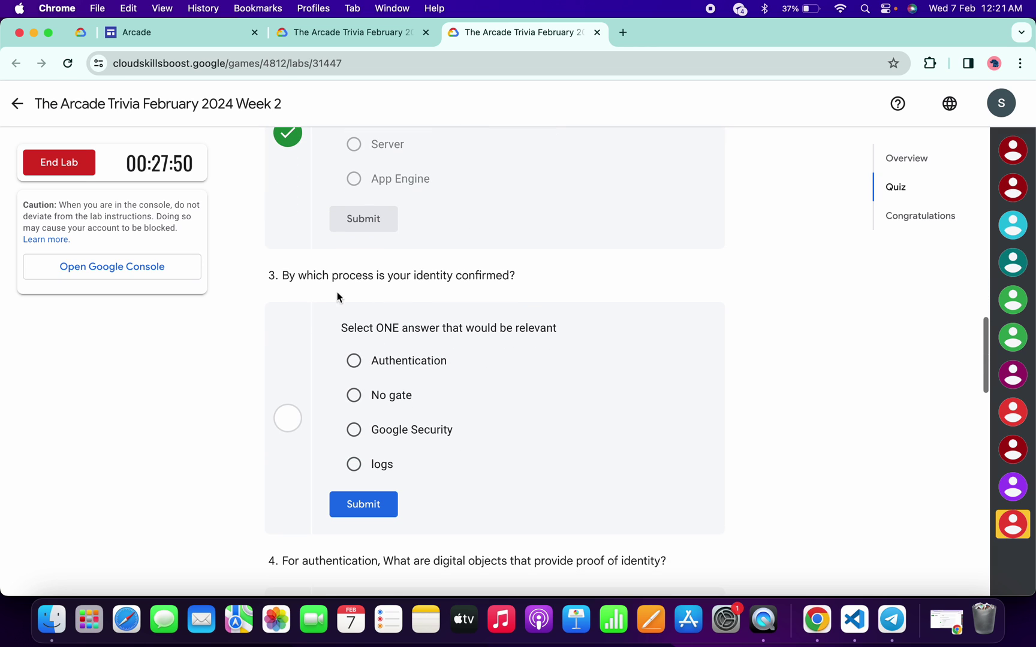
left_click(356, 361)
left_click(378, 504)
scroll(375, 508, "down", 4)
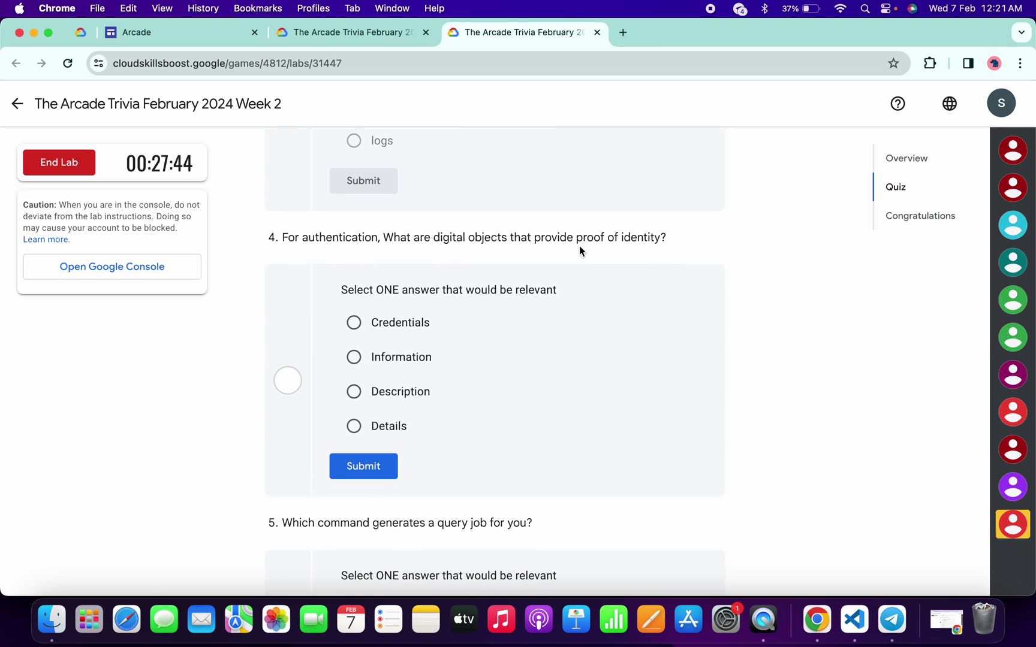
Answer questions 4–6 with Credentials, CREATE MODEL, and Datasets
left_click(354, 322)
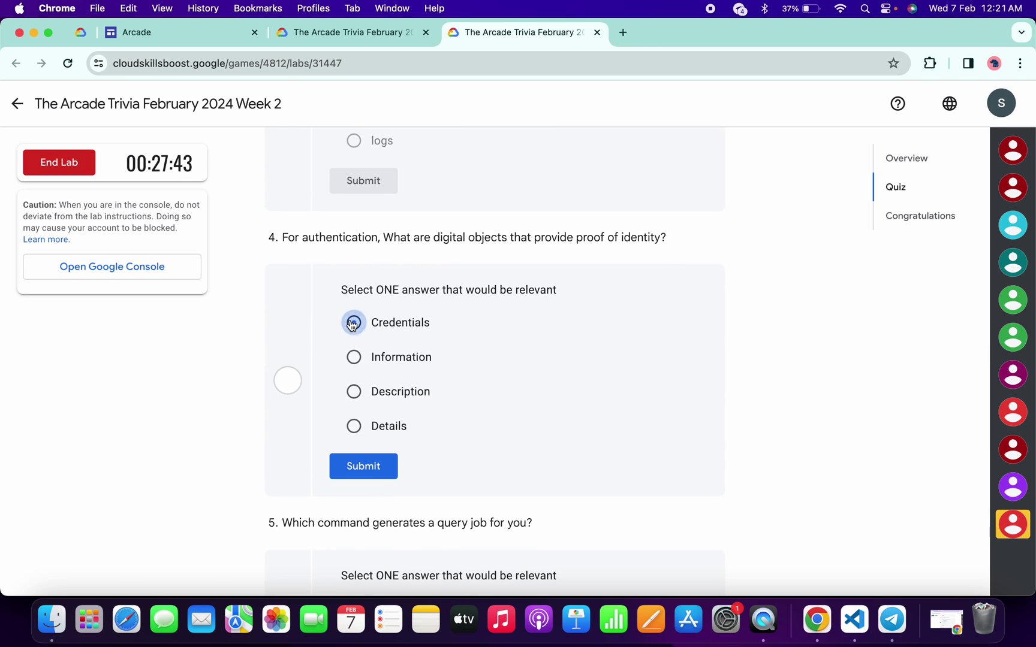
left_click(390, 470)
scroll(378, 469, "down", 5)
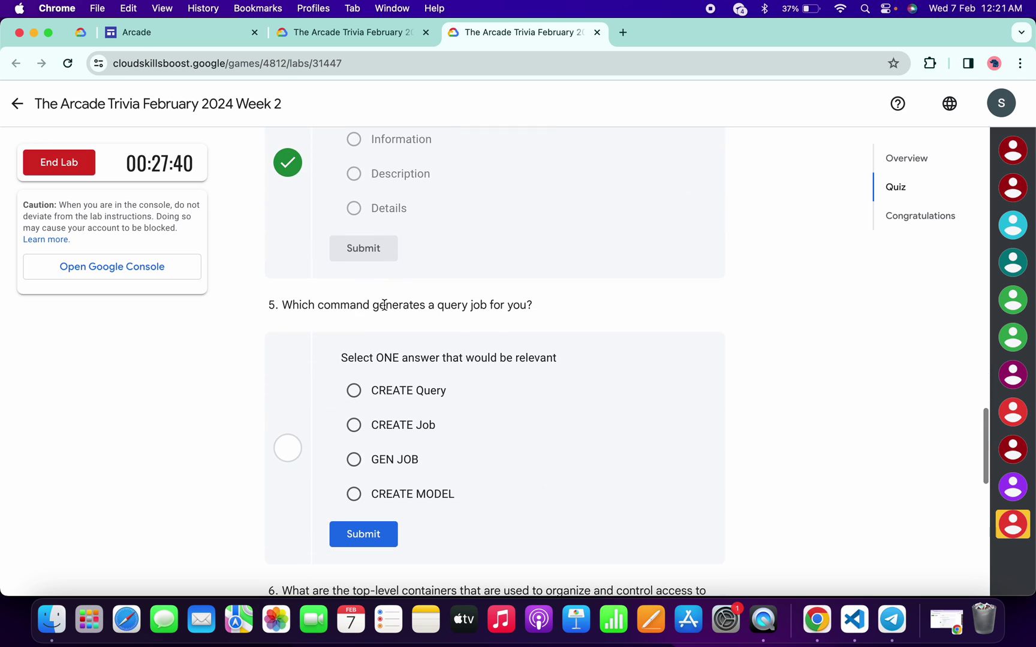
left_click(356, 495)
left_click(370, 541)
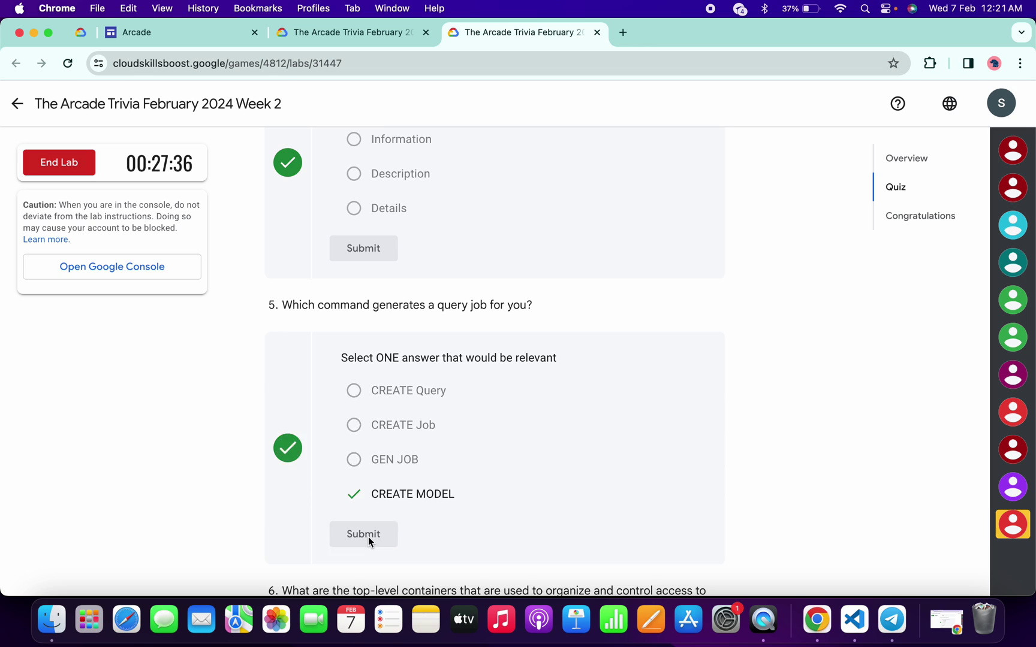
scroll(369, 541, "down", 5)
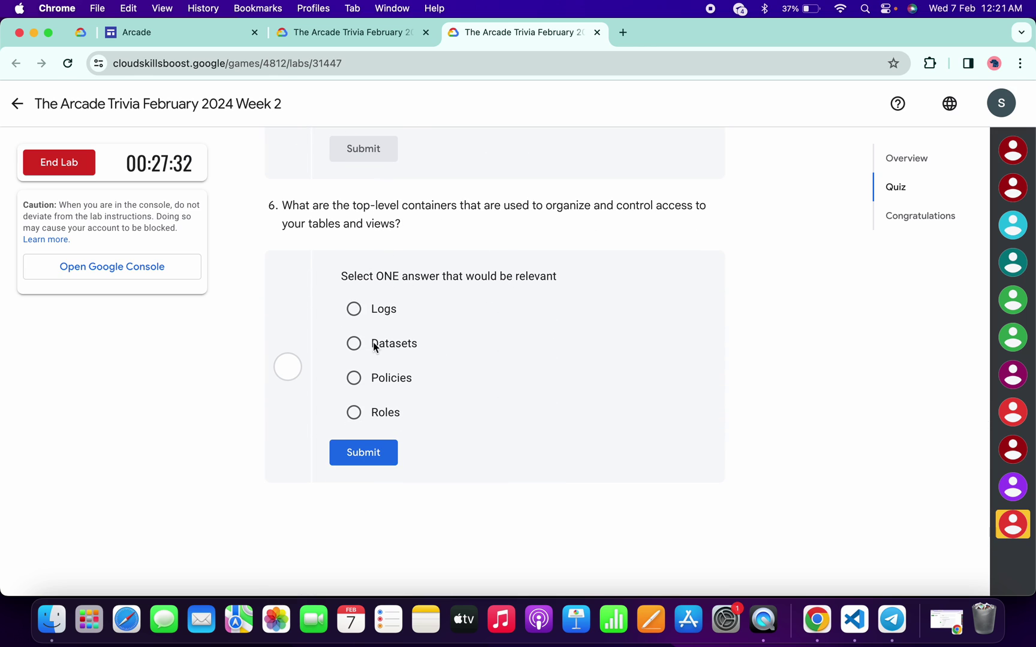
left_click(354, 345)
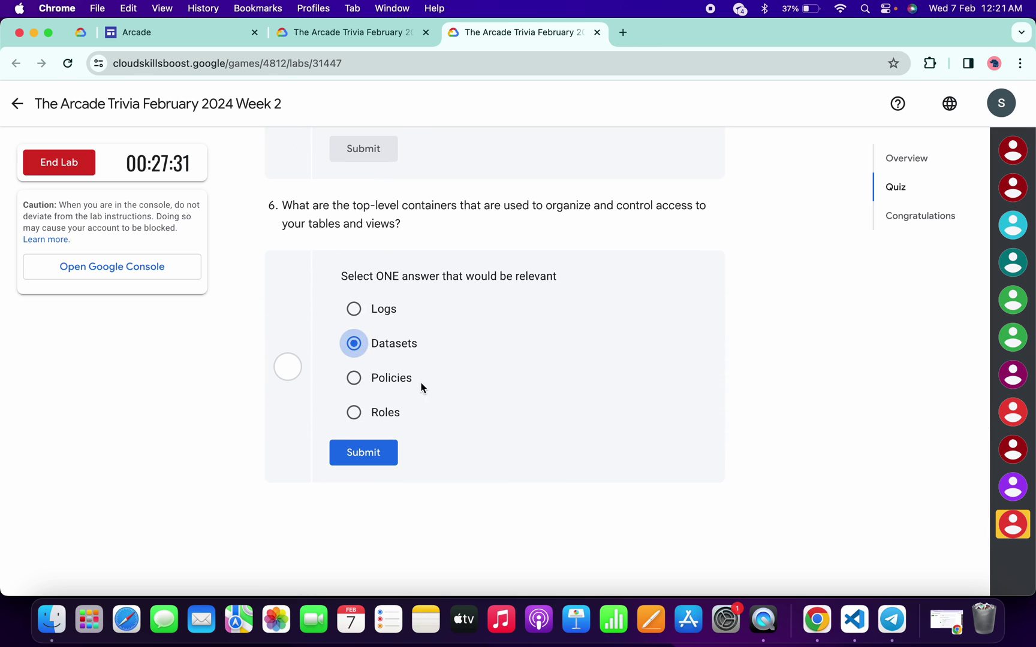
left_click(368, 455)
scroll(486, 381, "up", 10)
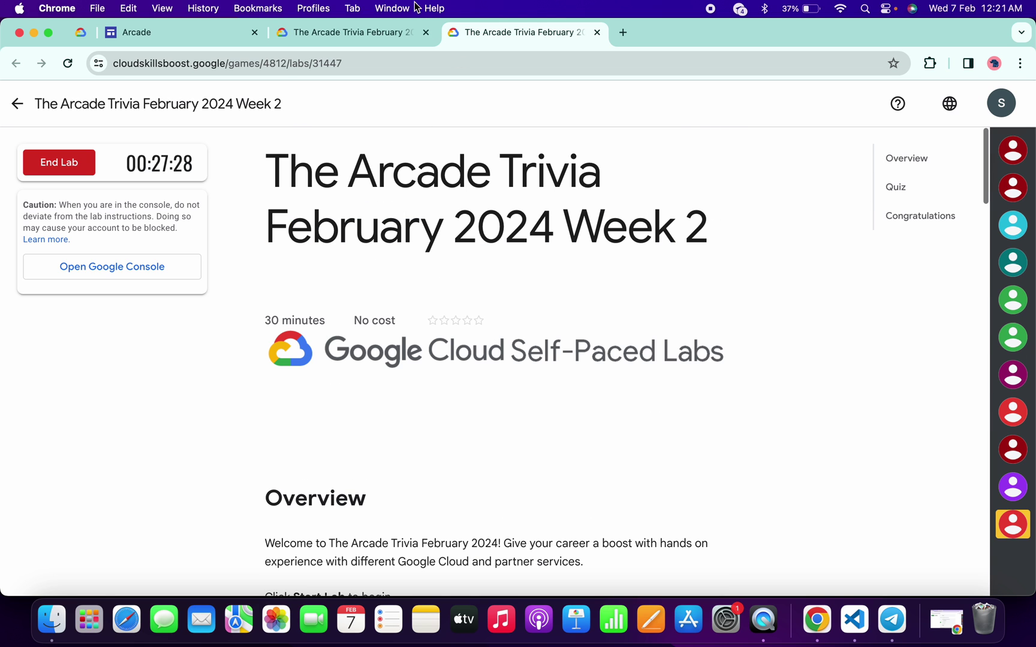
left_click(344, 33)
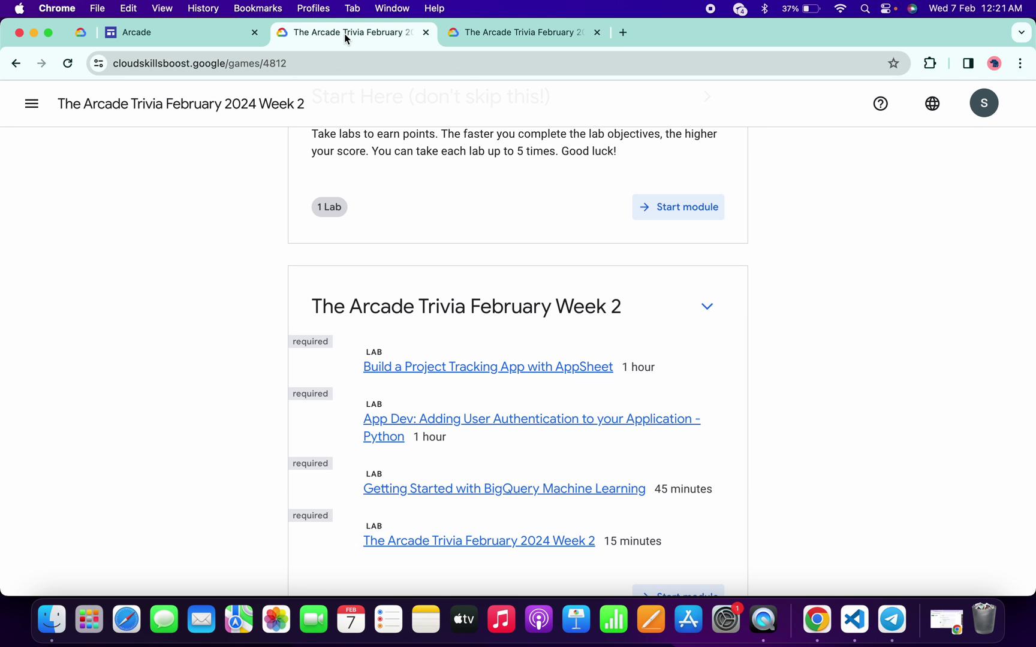
left_click(68, 64)
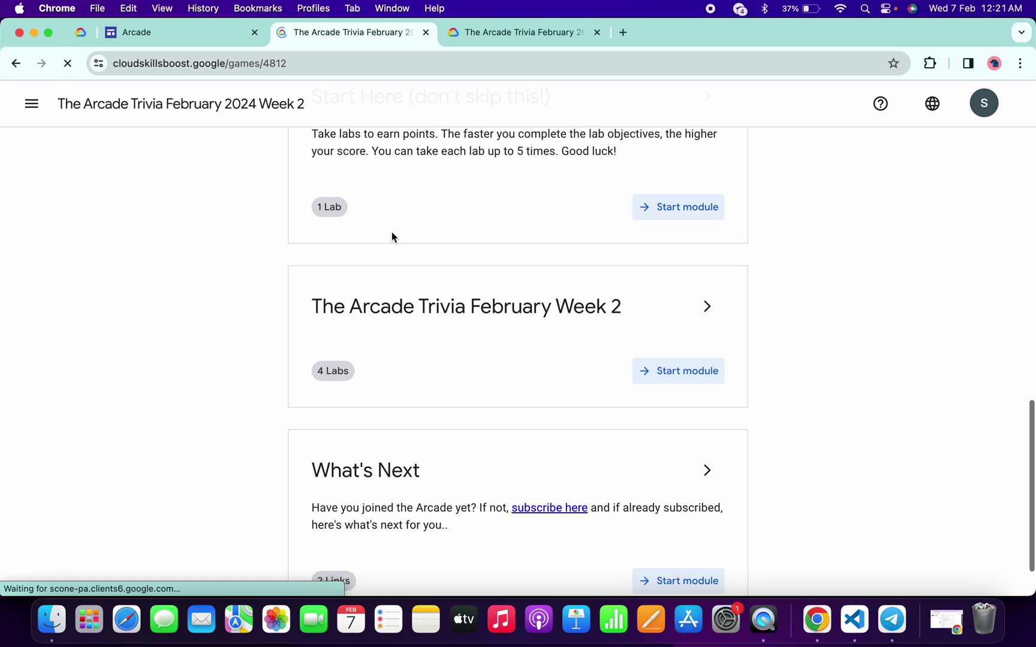
left_click(707, 305)
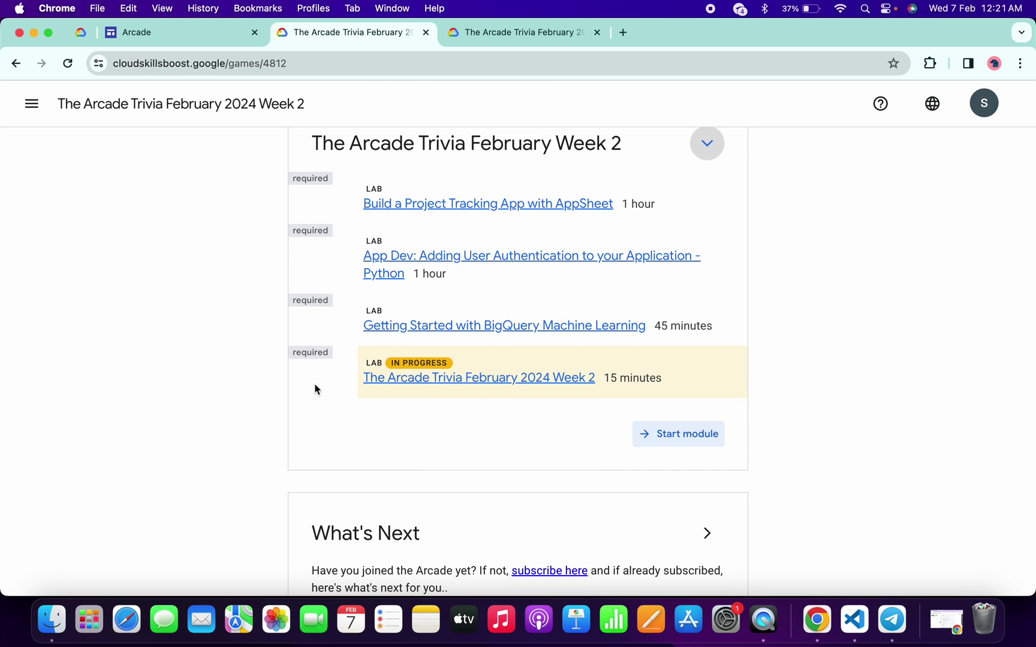
left_click(497, 32)
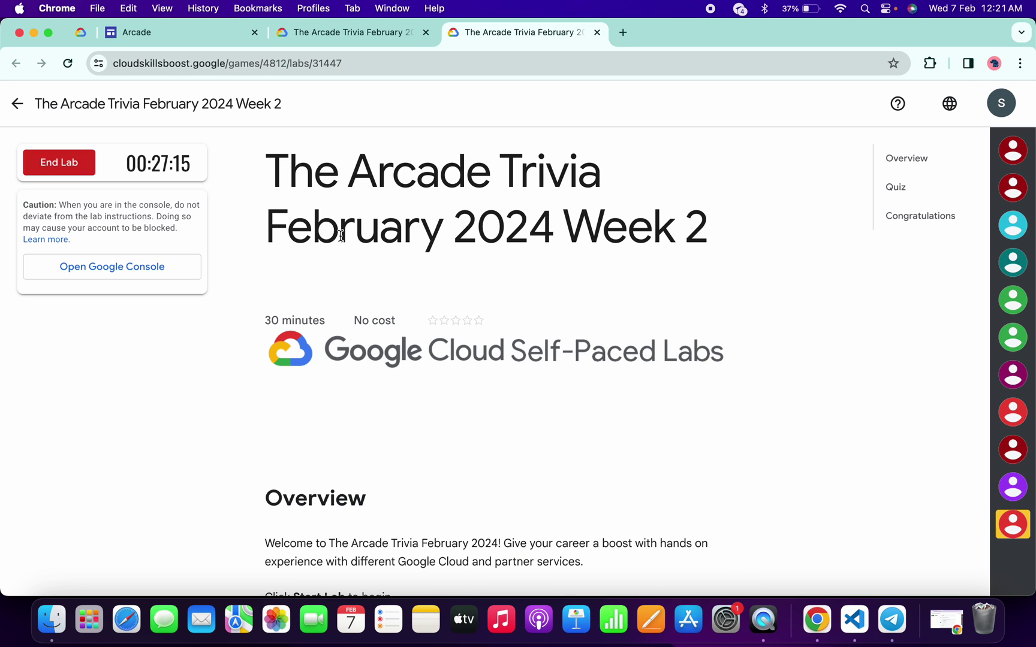
left_click(351, 34)
left_click(70, 65)
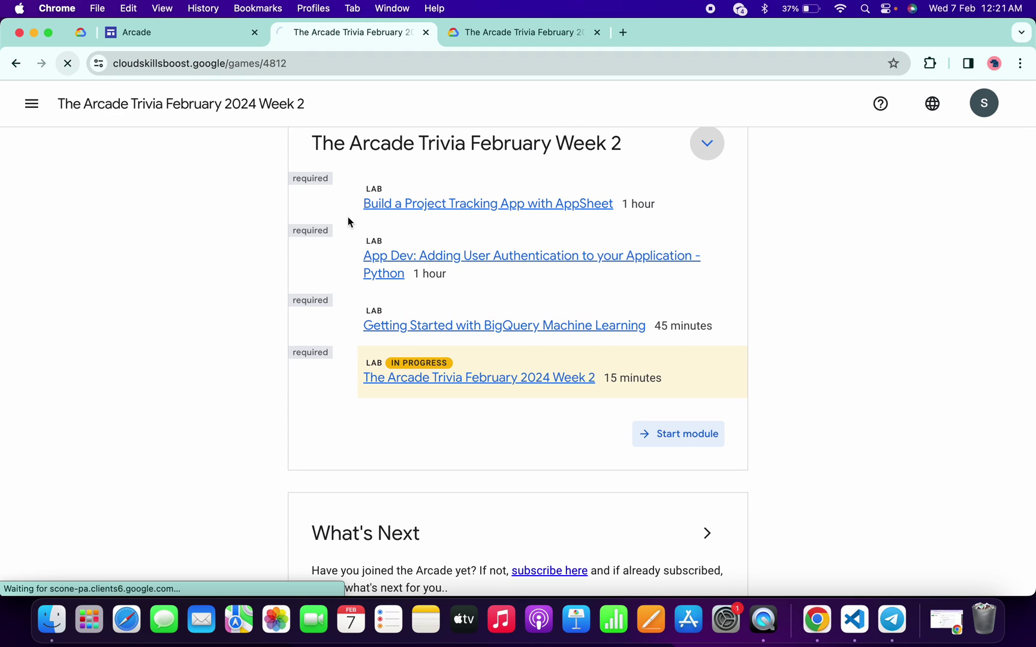
left_click(499, 38)
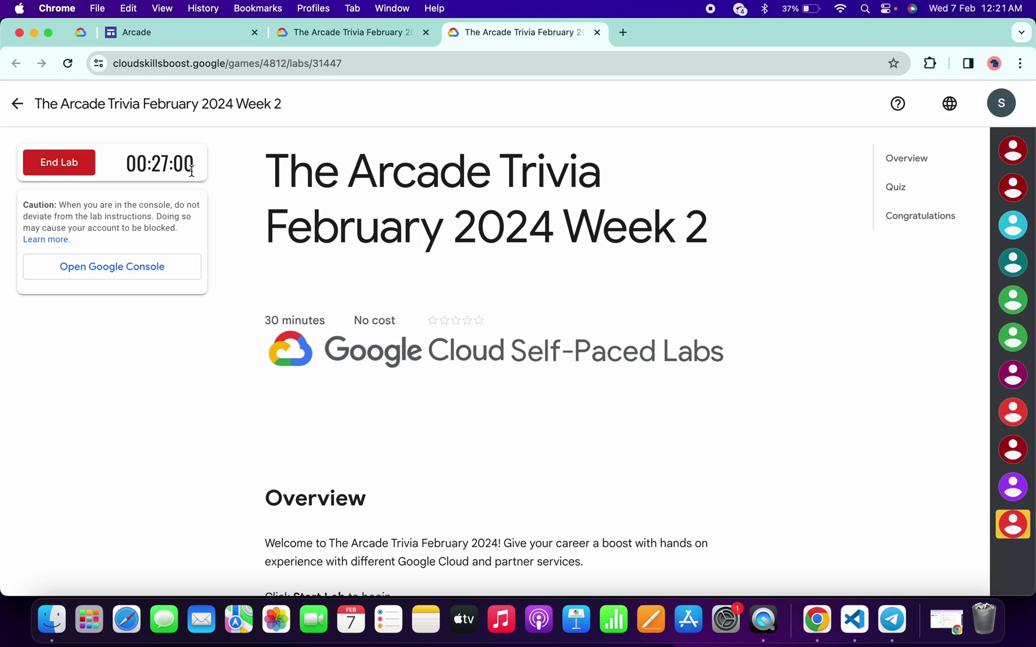
Reload the game page twice until the expanded Week 2 module shows the lab's green tick
left_click(313, 37)
left_click(70, 65)
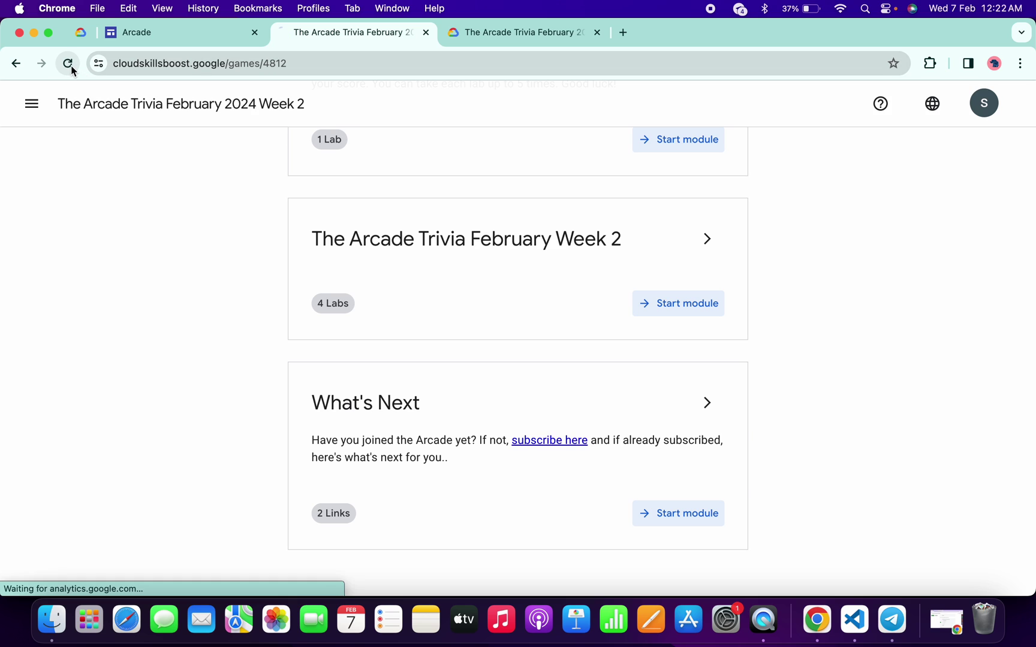
left_click(692, 241)
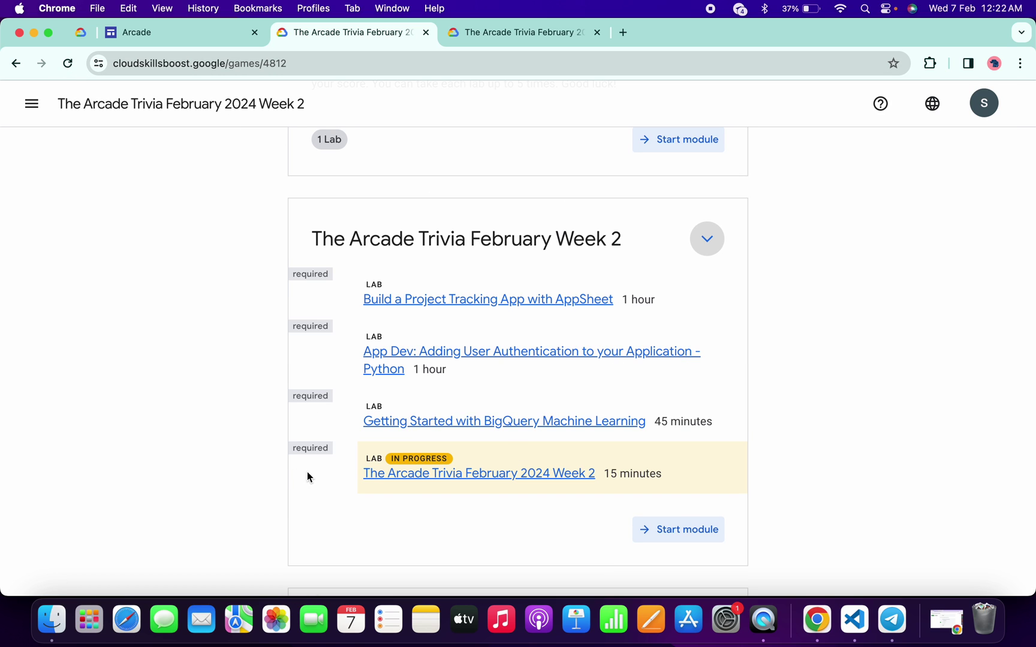
left_click(67, 68)
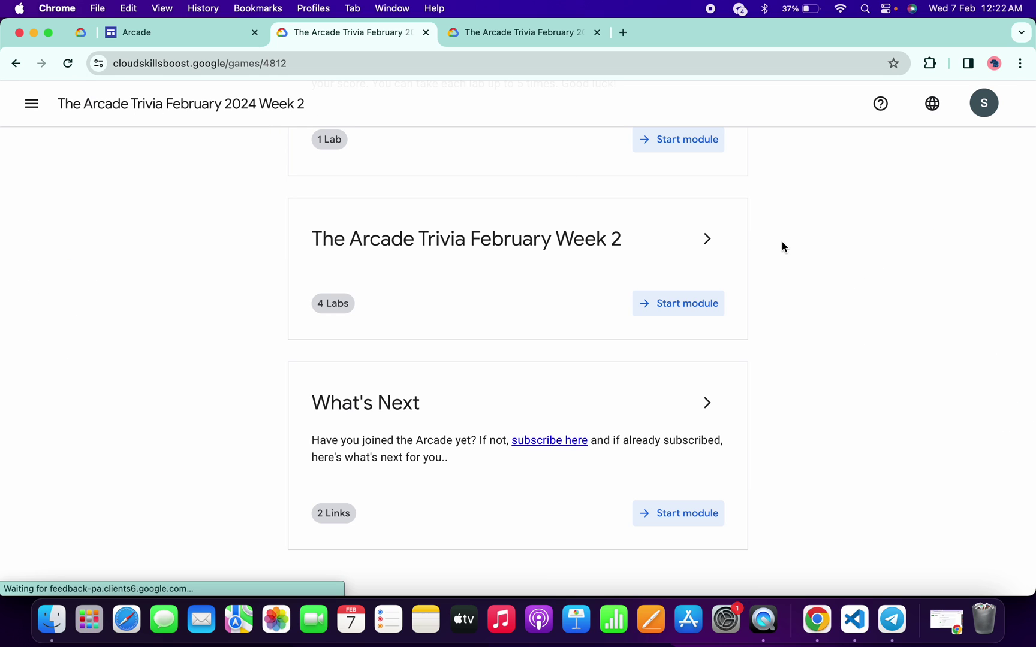
left_click(701, 240)
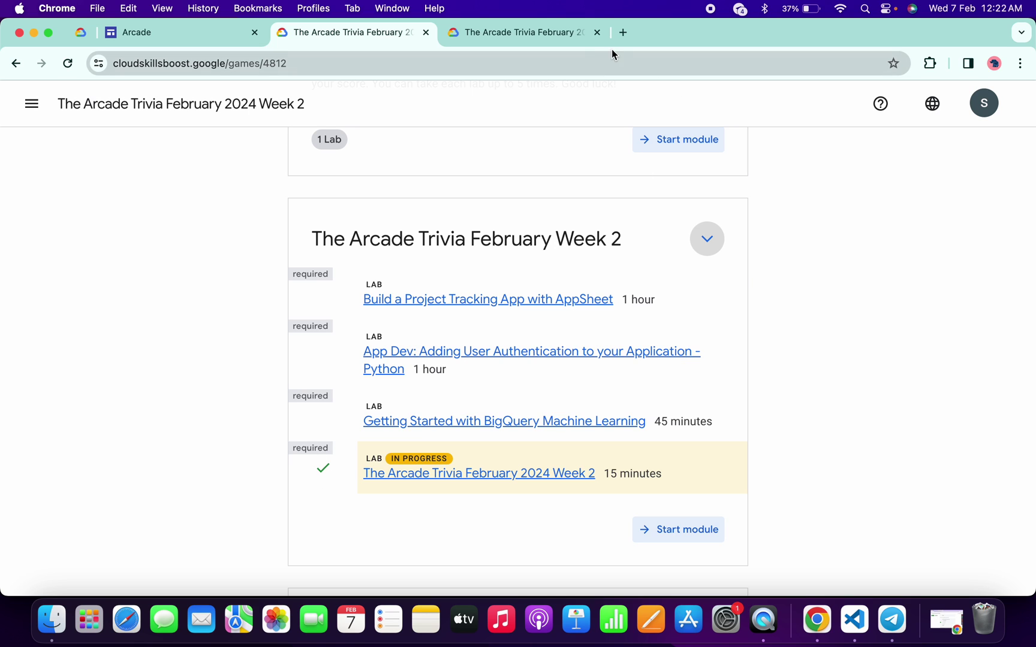
left_click(524, 37)
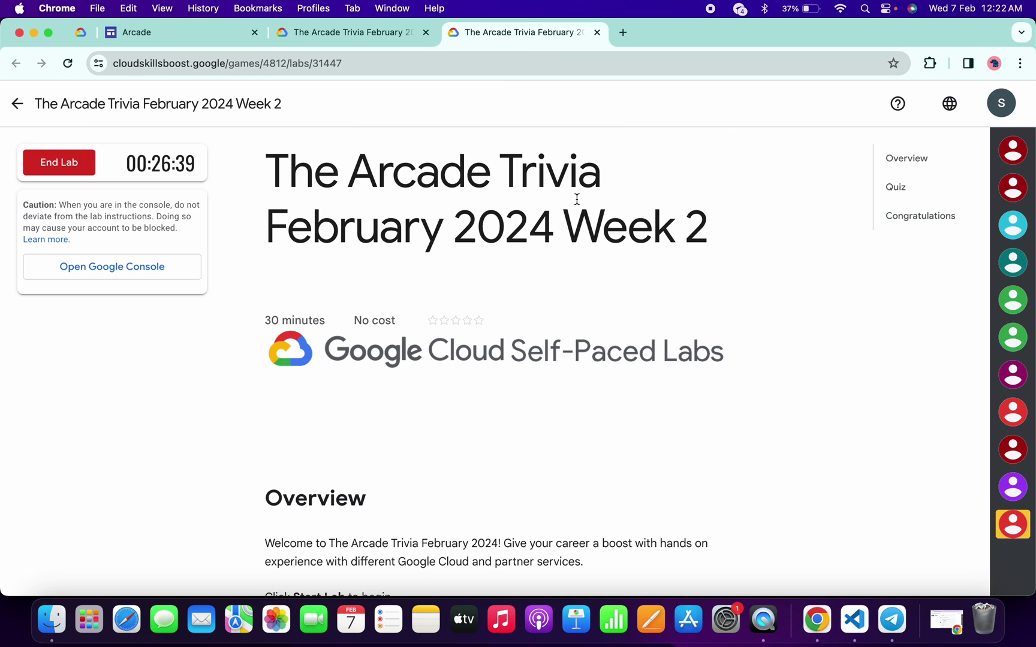